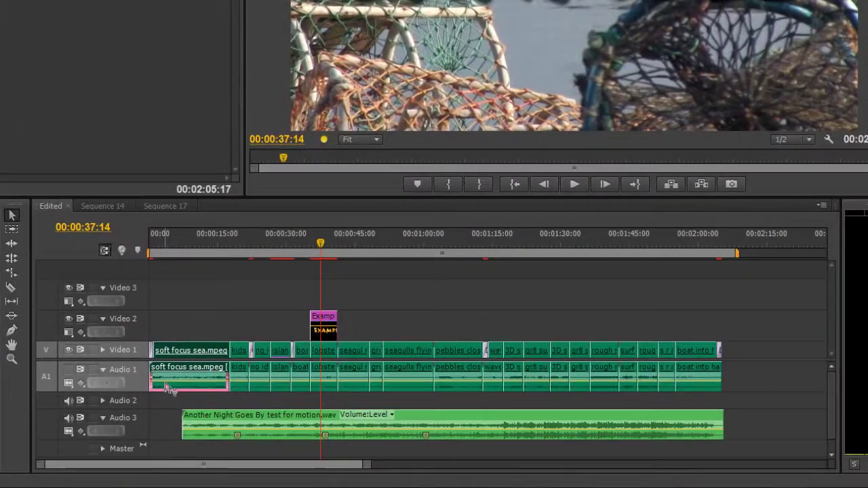
- Park the playhead at 00:00:10:24, zoom in, and select the soft focus sea audio clip
left_click(232, 250)
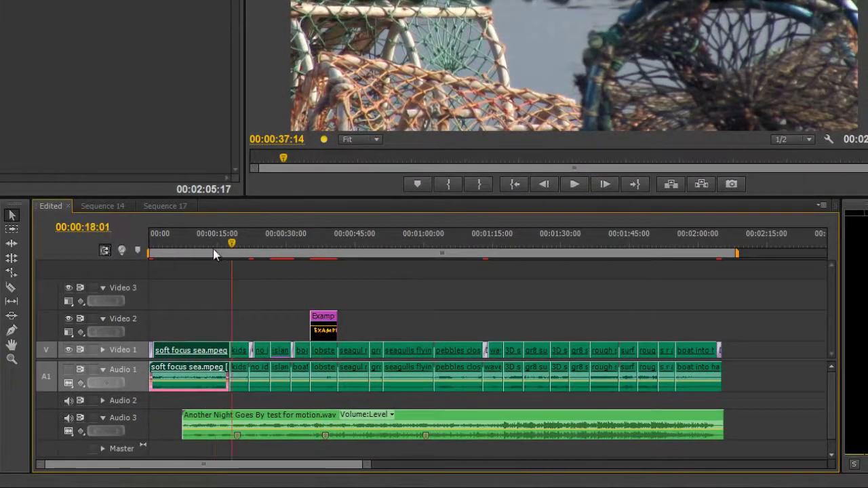
left_click(198, 250)
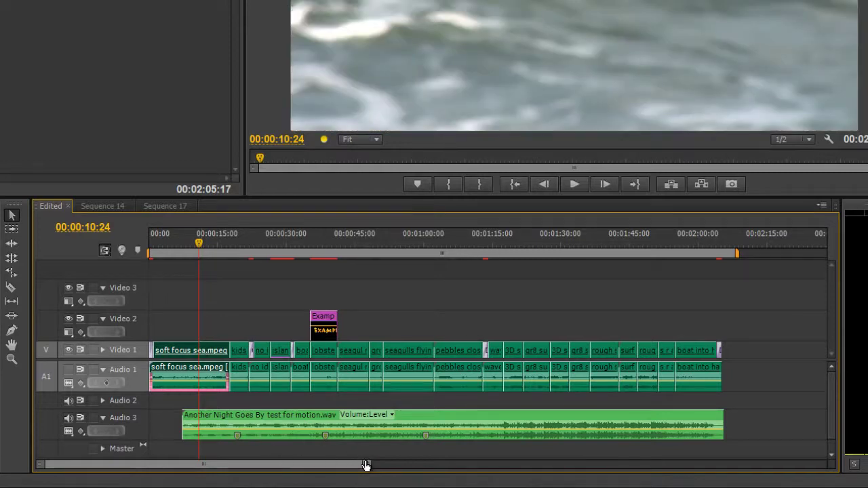
left_click_drag(365, 466, 264, 478)
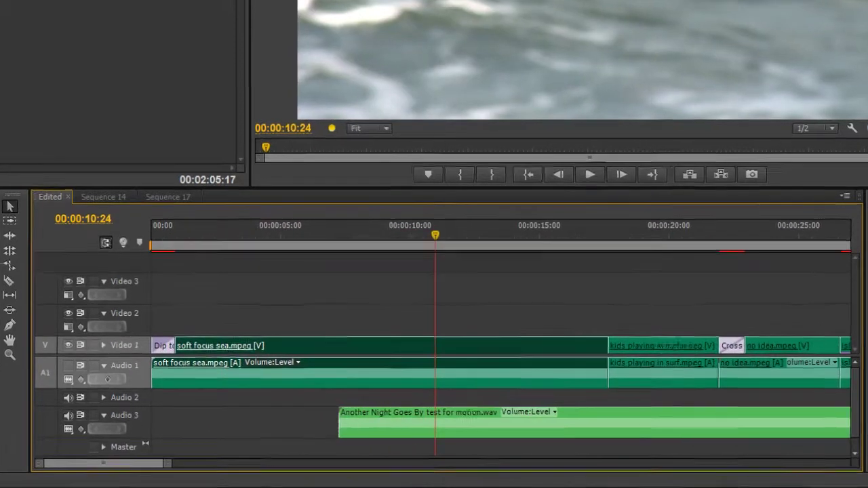
left_click(311, 384)
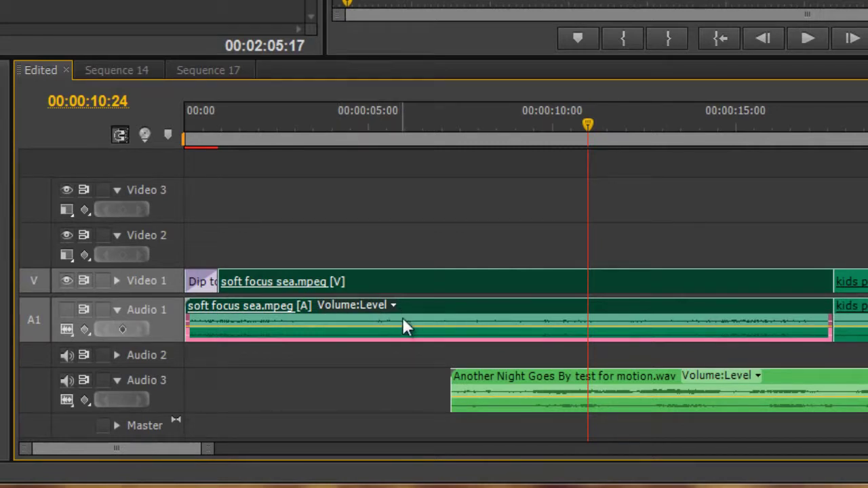
mouse_move(401, 337)
left_click(387, 306)
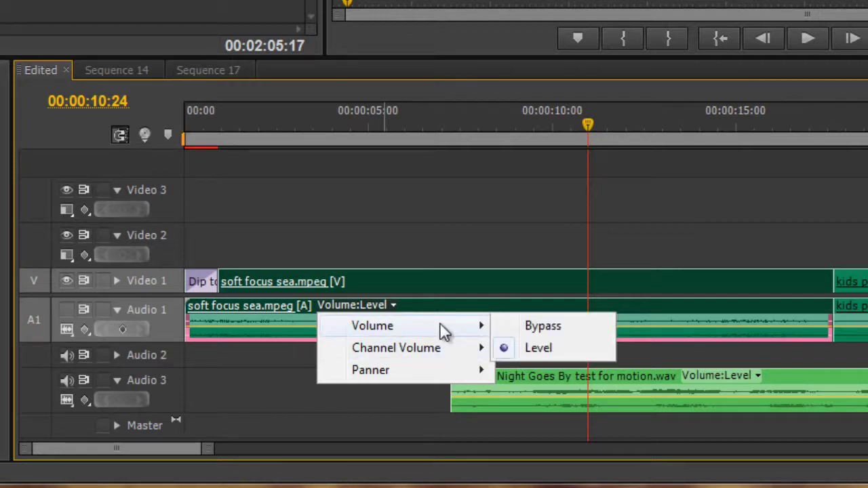
mouse_move(430, 348)
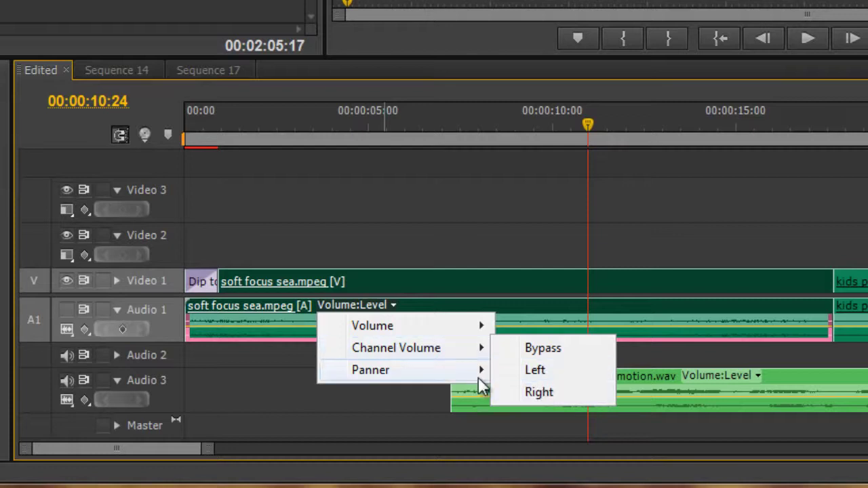
mouse_move(478, 380)
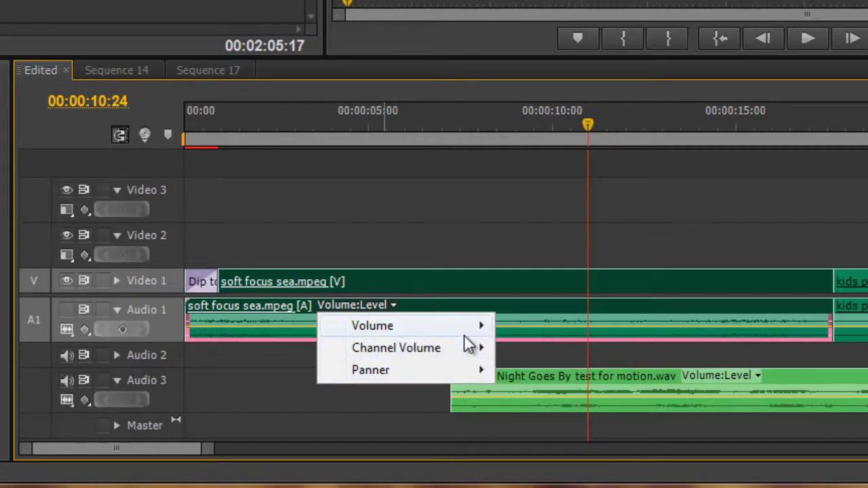
mouse_move(464, 335)
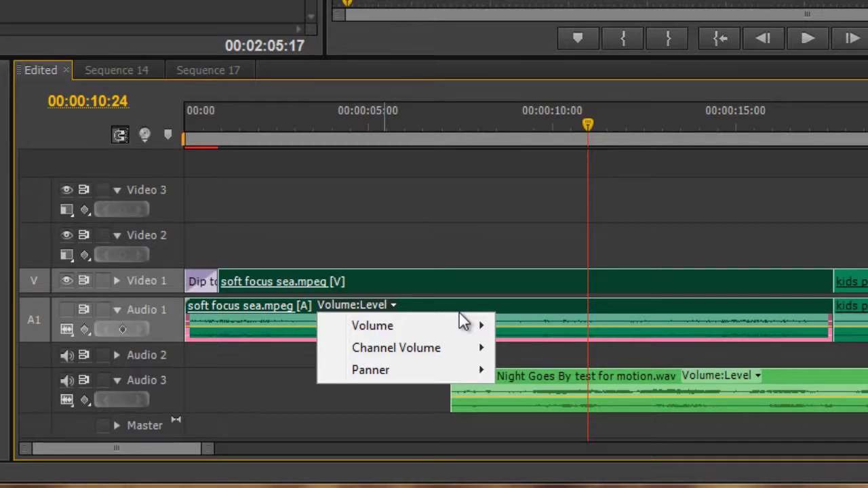
left_click(521, 308)
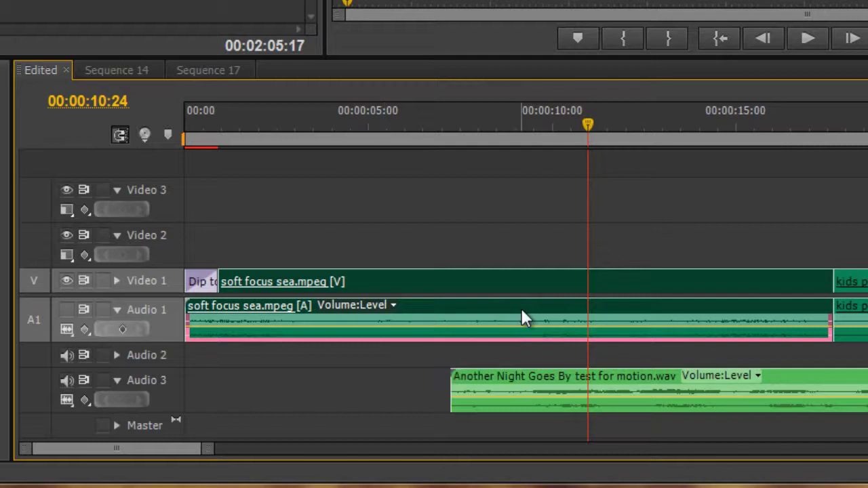
left_click(87, 334)
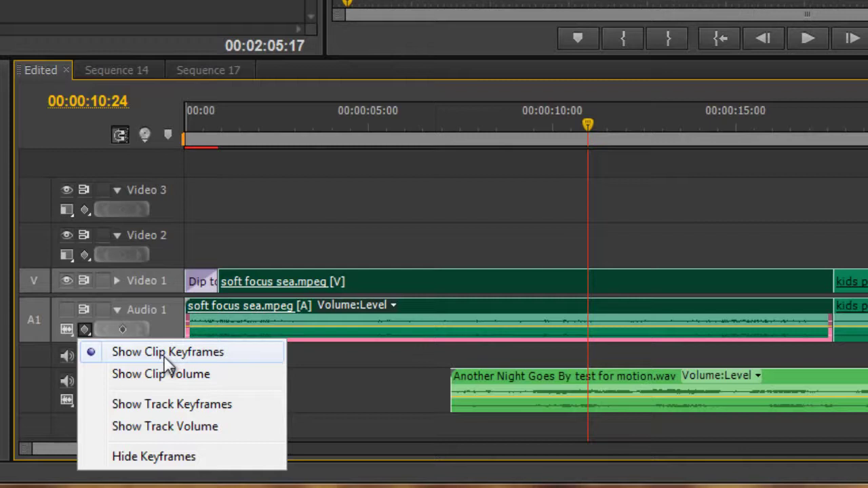
- Switch the sea clip's displayed property to Panner Balance, then set Audio 1 to Show Clip Volume
left_click(386, 307)
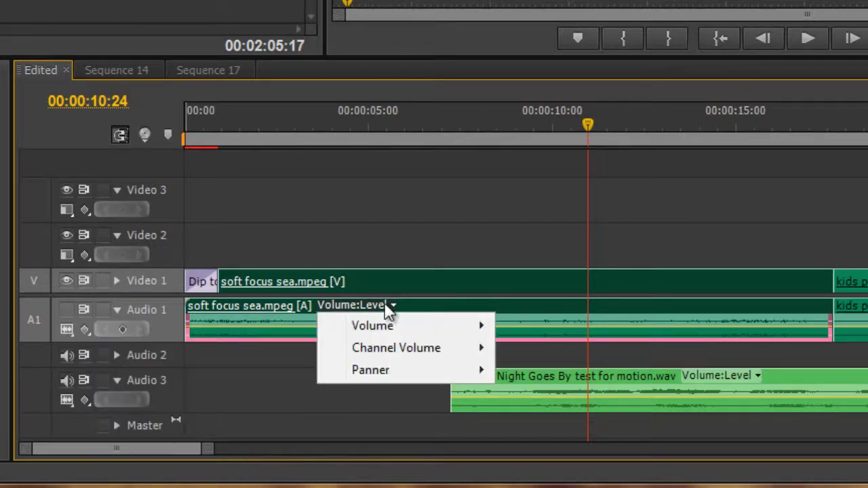
mouse_move(386, 352)
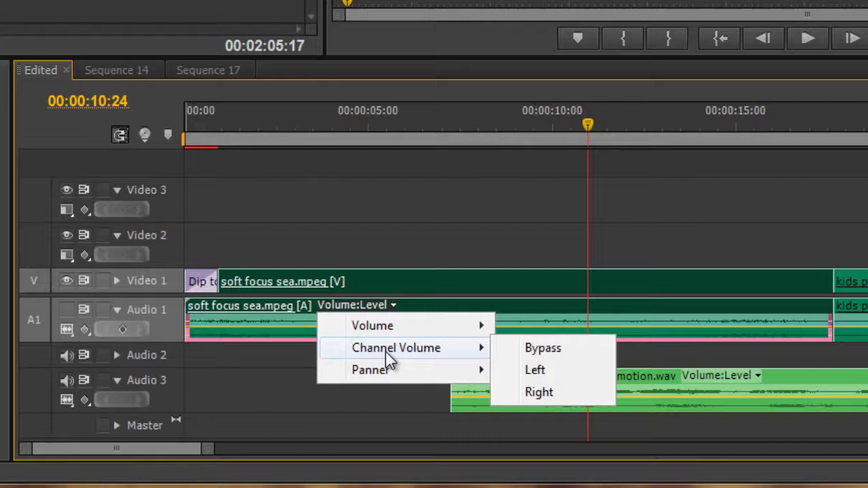
mouse_move(385, 367)
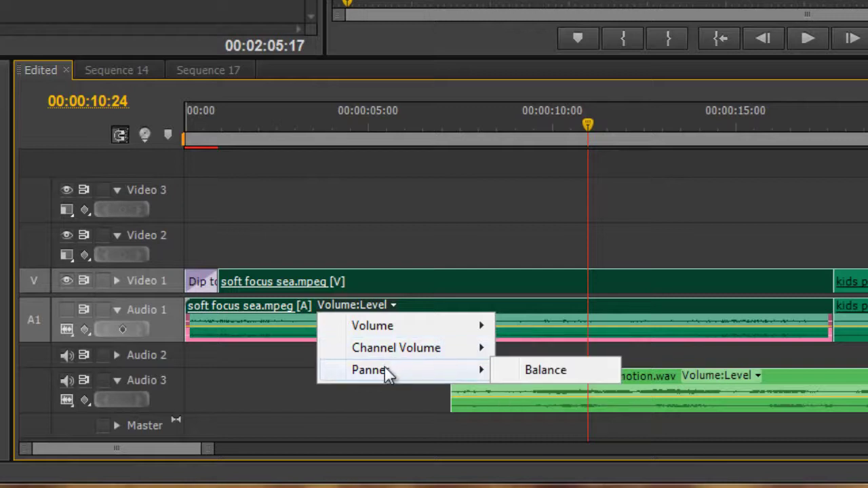
left_click(563, 372)
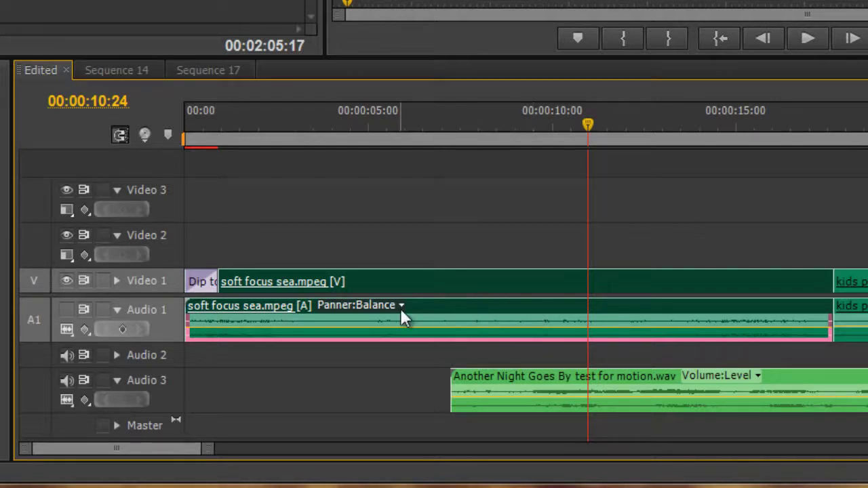
left_click(90, 330)
left_click(123, 376)
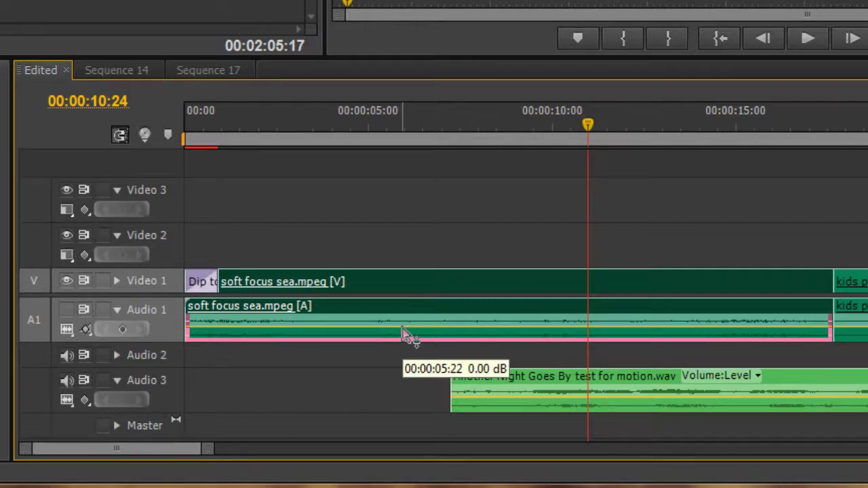
- Zoom out to the full sequence, select the pebbles close clip, and set Audio 1 to Show Clip Keyframes
left_click_drag(204, 449, 374, 476)
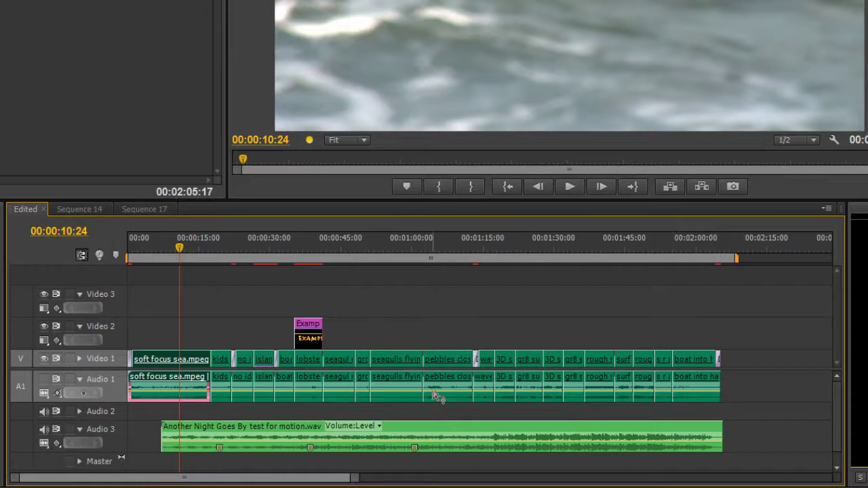
left_click(400, 398)
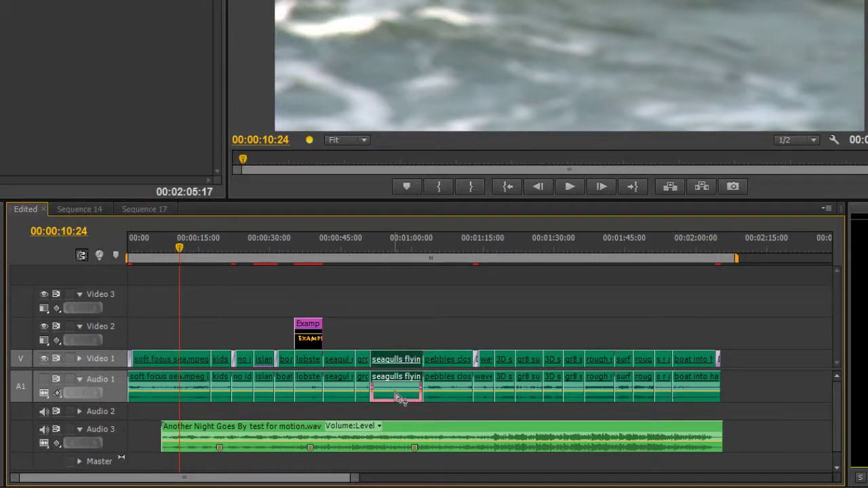
left_click(448, 396)
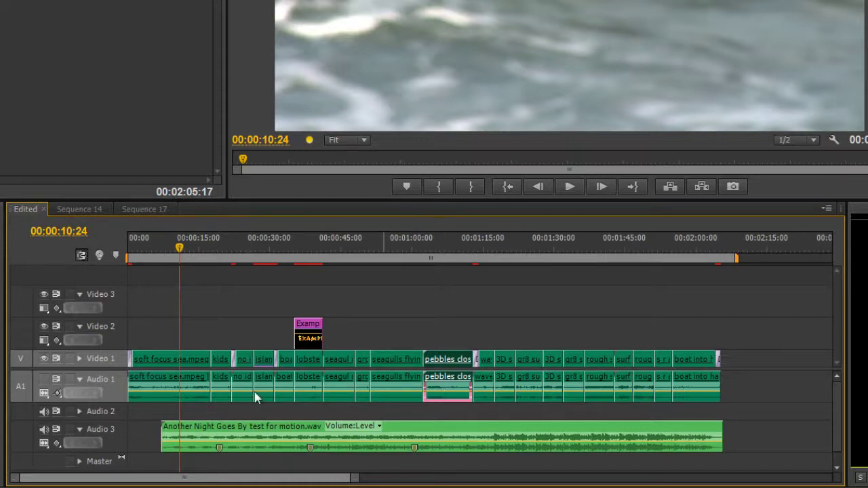
left_click(57, 393)
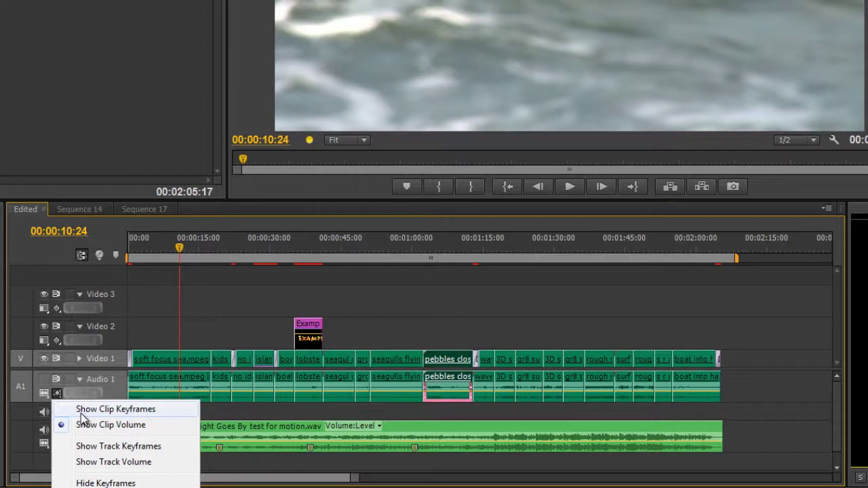
left_click(81, 410)
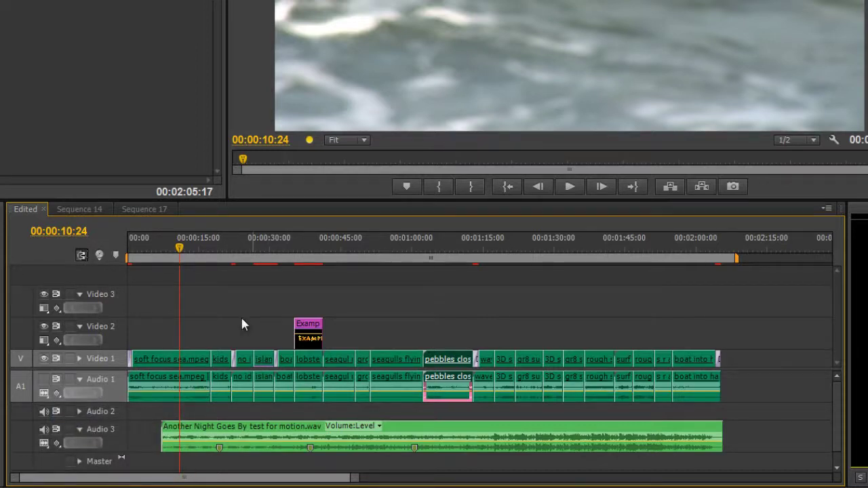
- Zoom in on the pebbles close clip, show its Panner Balance property, then zoom back out
left_click_drag(194, 247, 438, 283)
left_click_drag(355, 478, 467, 478)
key("=")
key("=")
key("=")
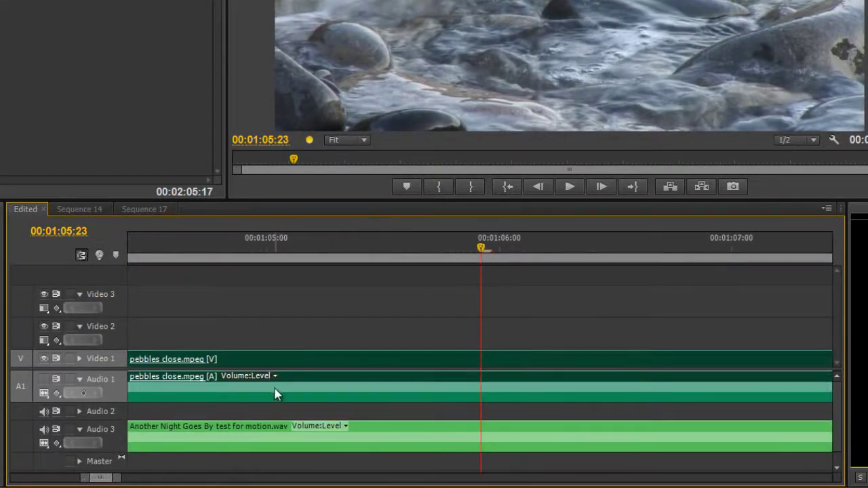
left_click(275, 376)
mouse_move(285, 422)
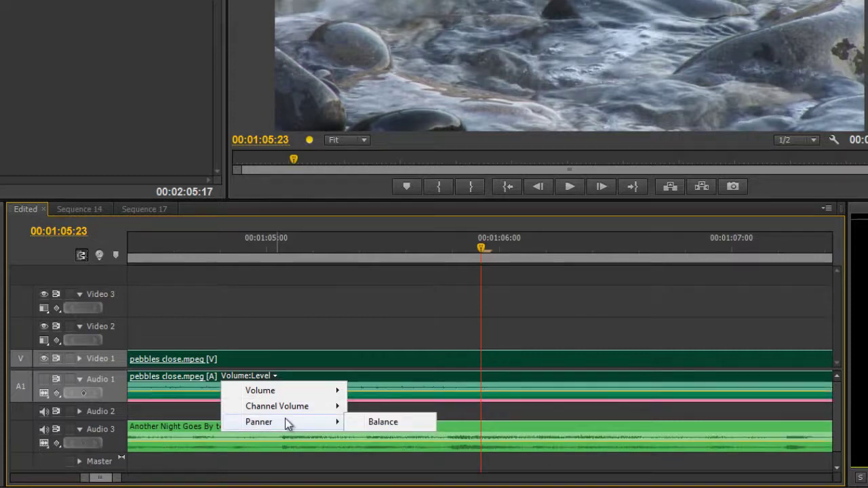
left_click(385, 424)
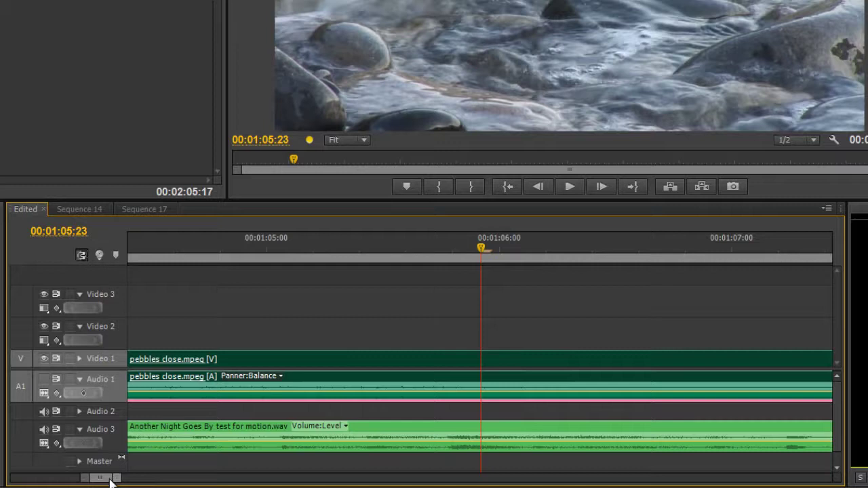
left_click_drag(80, 480, 20, 477)
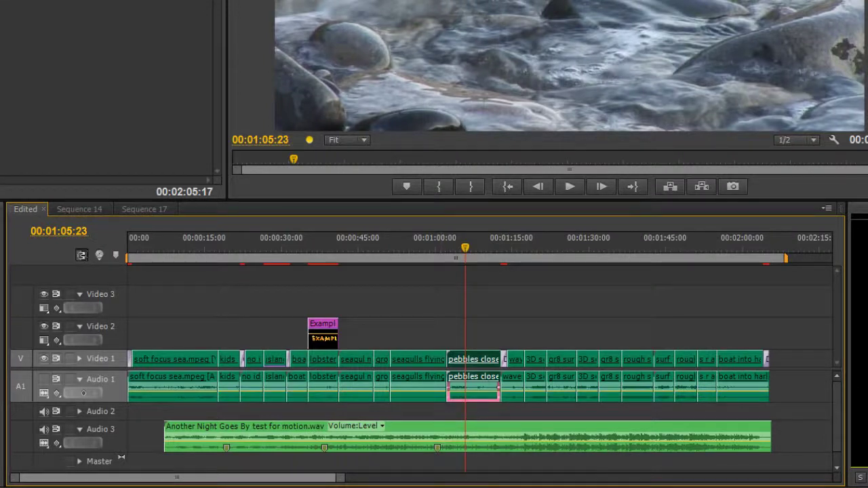
- Change Audio 1's keyframe display from clip keyframes to Show Clip Volume
left_click(57, 393)
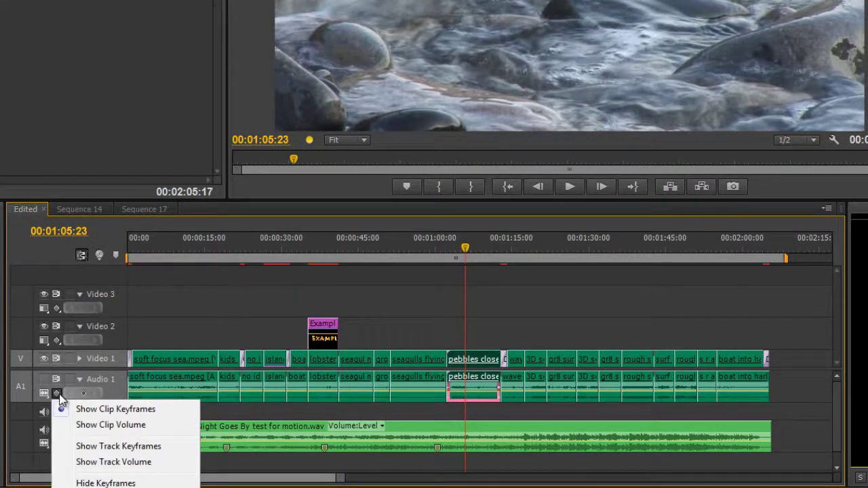
left_click(94, 427)
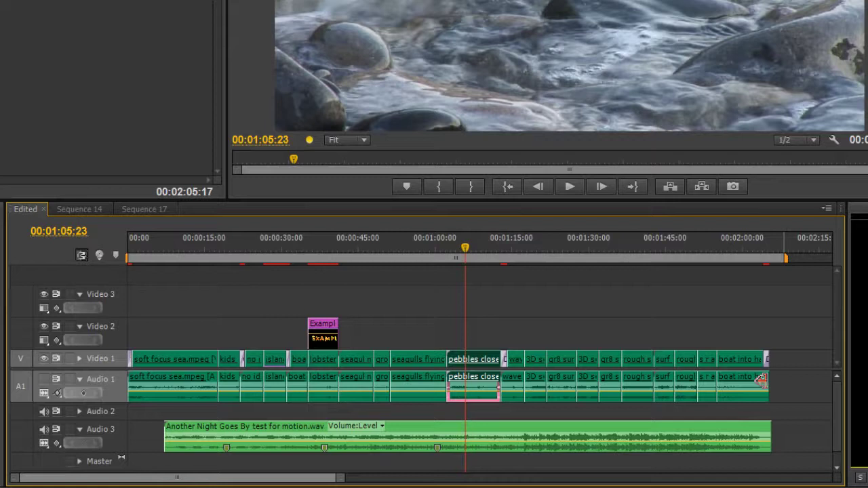
left_click(58, 394)
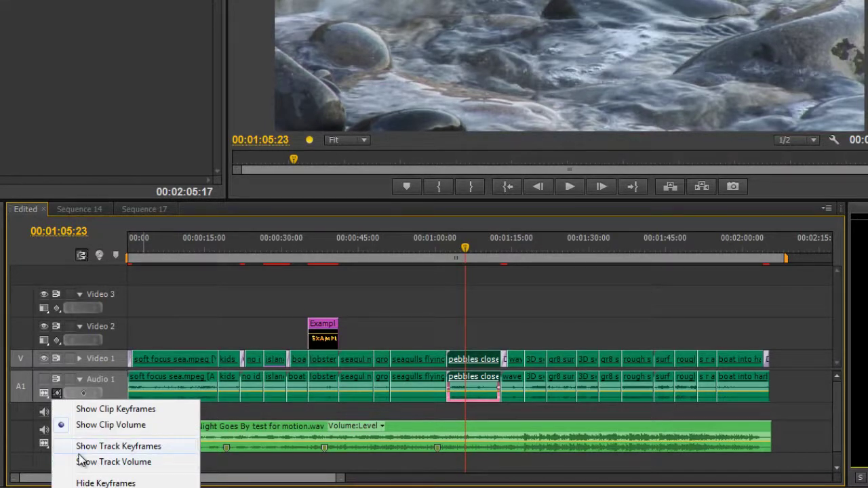
- Set Audio 1 to Show Track Keyframes and browse the Track:Volume property list without changing it
left_click(119, 446)
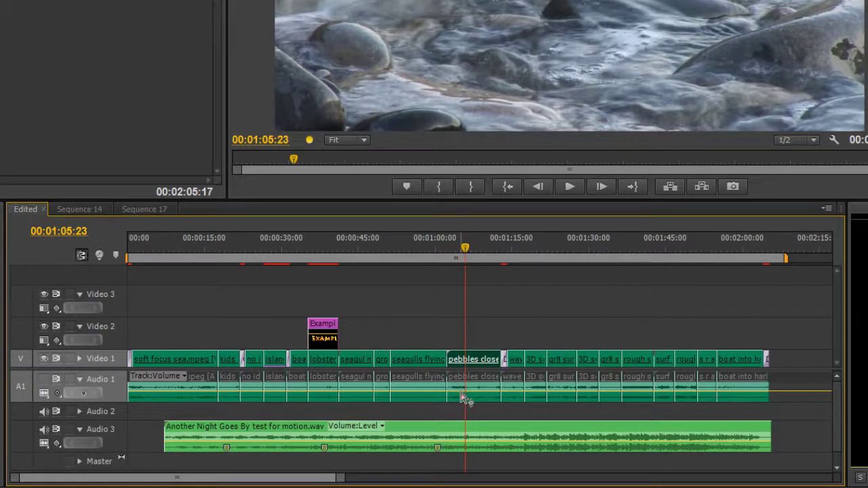
mouse_move(482, 398)
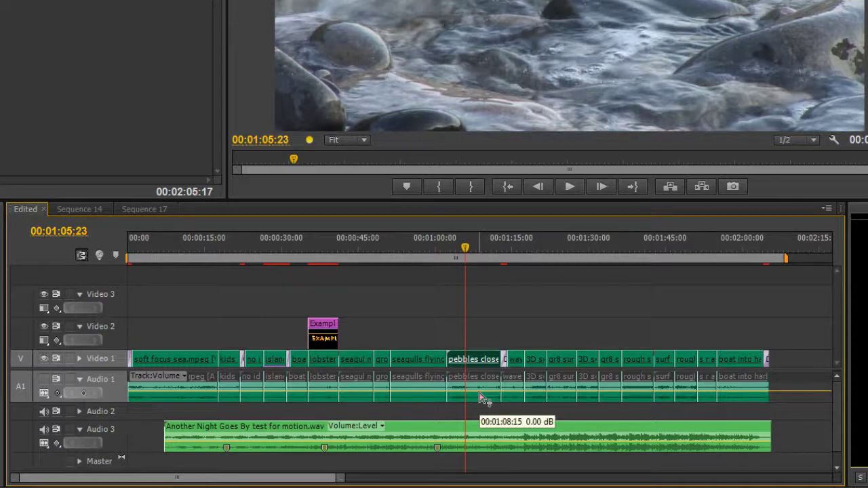
left_click(179, 374)
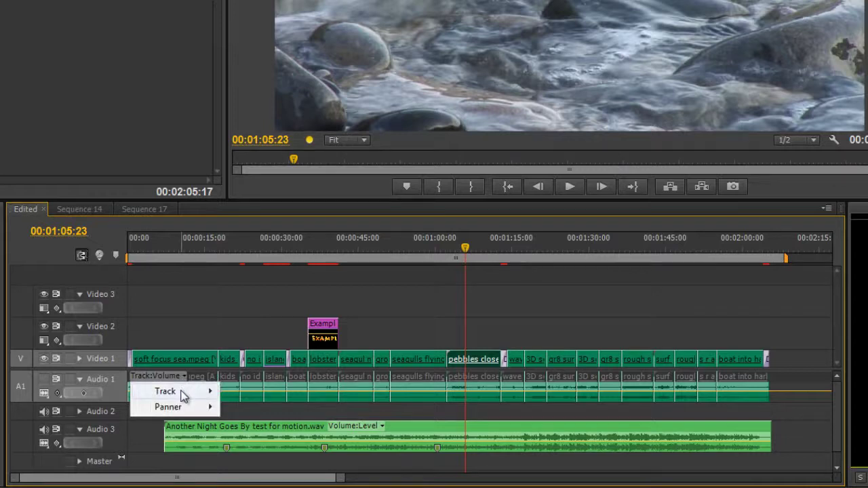
mouse_move(182, 395)
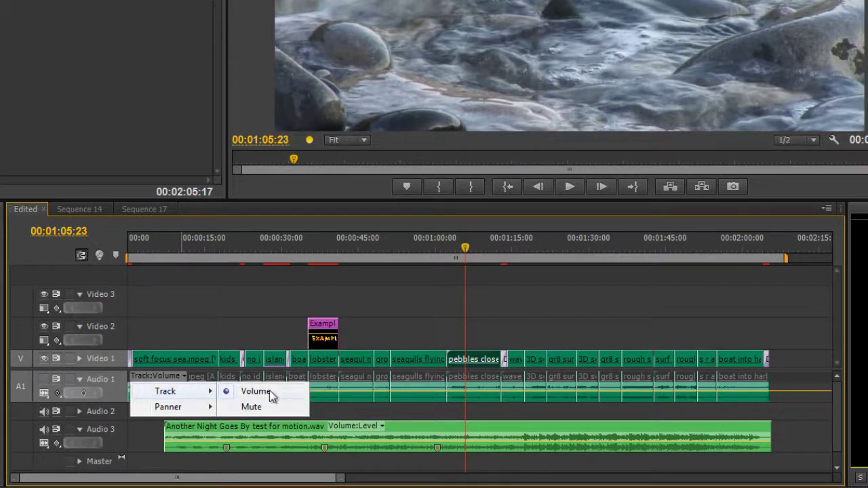
mouse_move(194, 408)
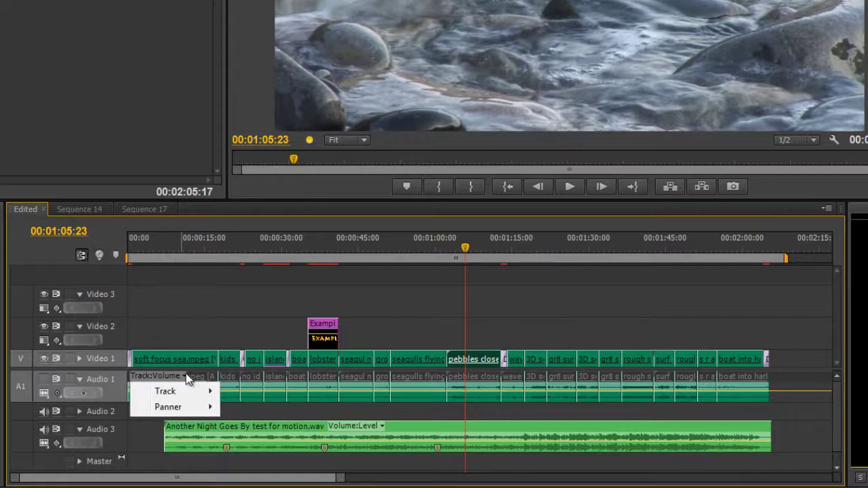
left_click(152, 461)
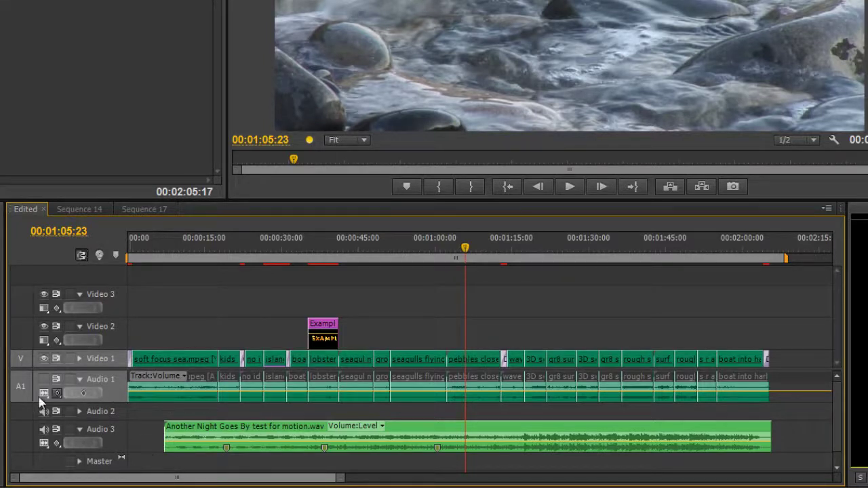
- Set Audio 1 to Show Track Volume and bring up the Audio Mixer
left_click(57, 394)
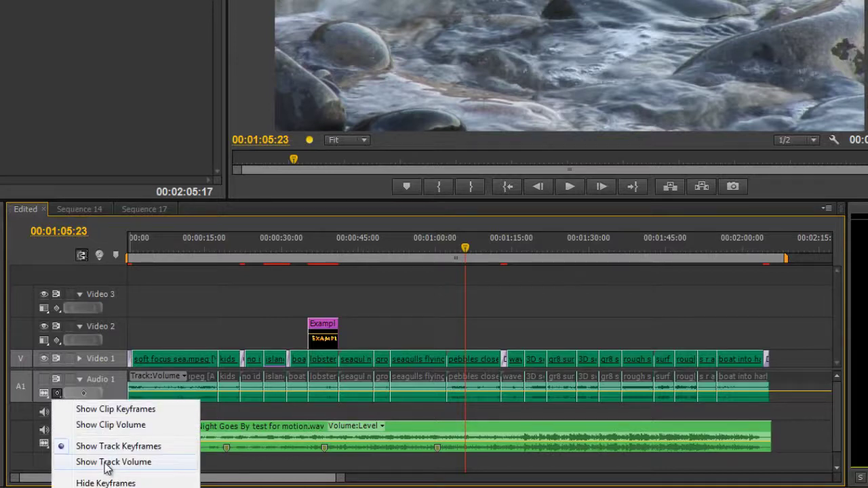
left_click(107, 464)
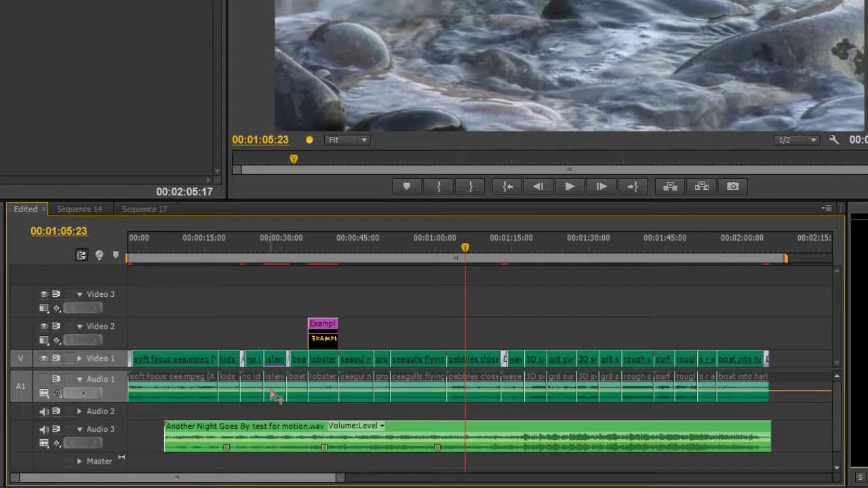
mouse_move(275, 397)
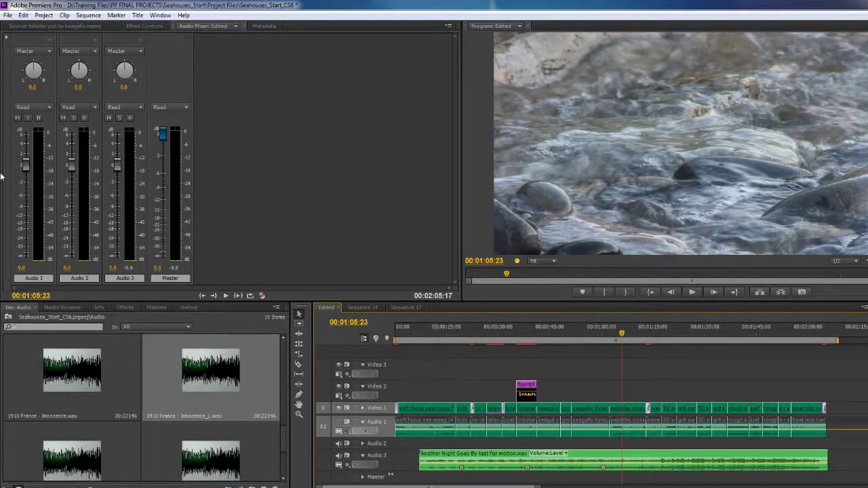
- Drag Audio 1's mixer fader to -oo dB, up to +6 dB, then back to 0 dB
left_click_drag(25, 171, 23, 270)
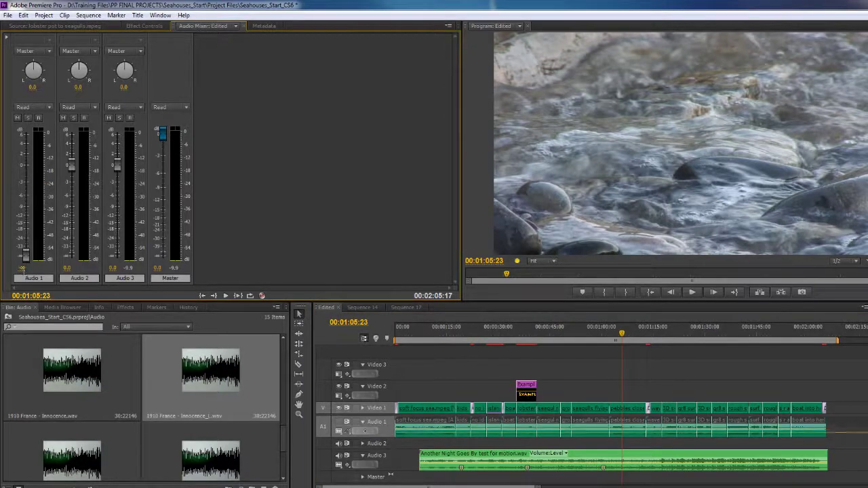
left_click(430, 439)
left_click(430, 439)
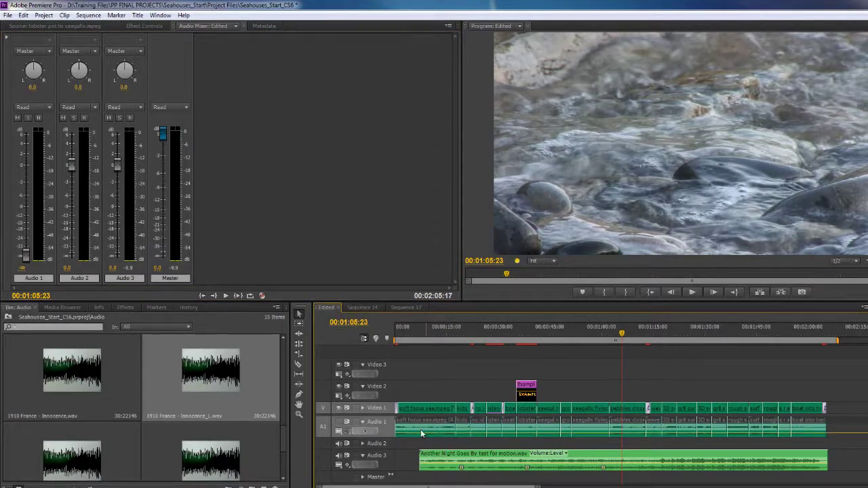
left_click_drag(27, 259, 24, 135)
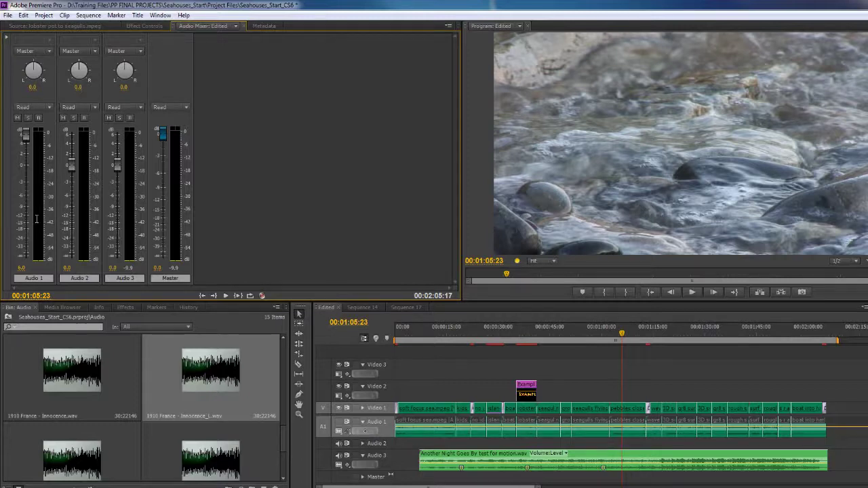
left_click_drag(25, 133, 26, 165)
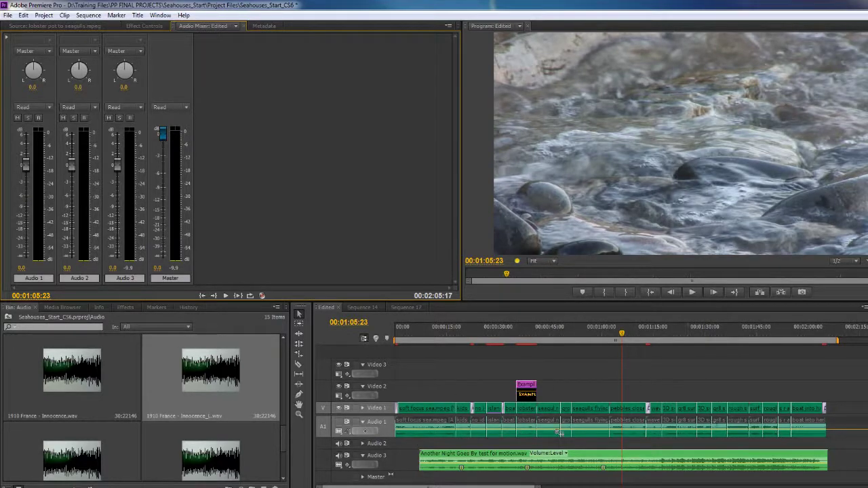
left_click(348, 432)
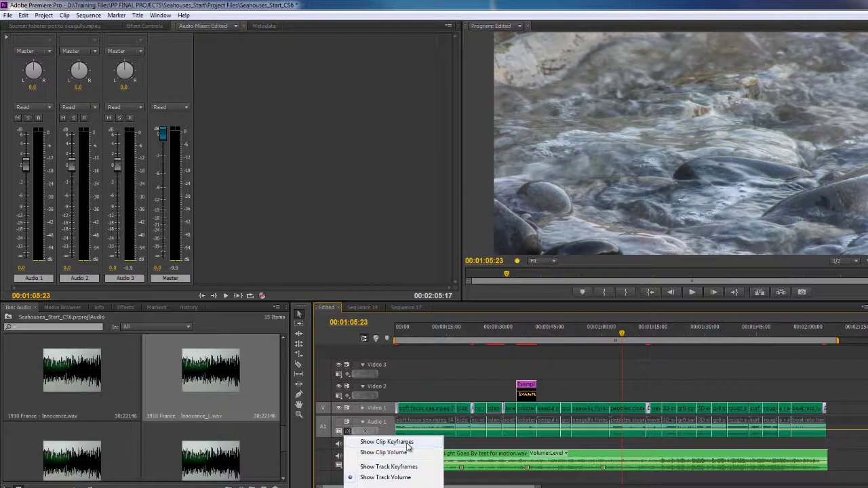
- Cycle Audio 1 through Show Clip Keyframes and Show Clip Volume, ending on Show Track Volume
left_click(408, 444)
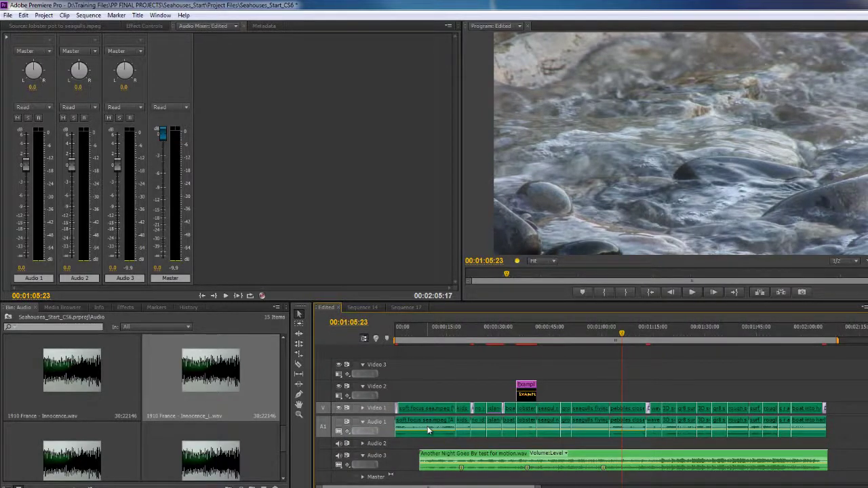
left_click(348, 431)
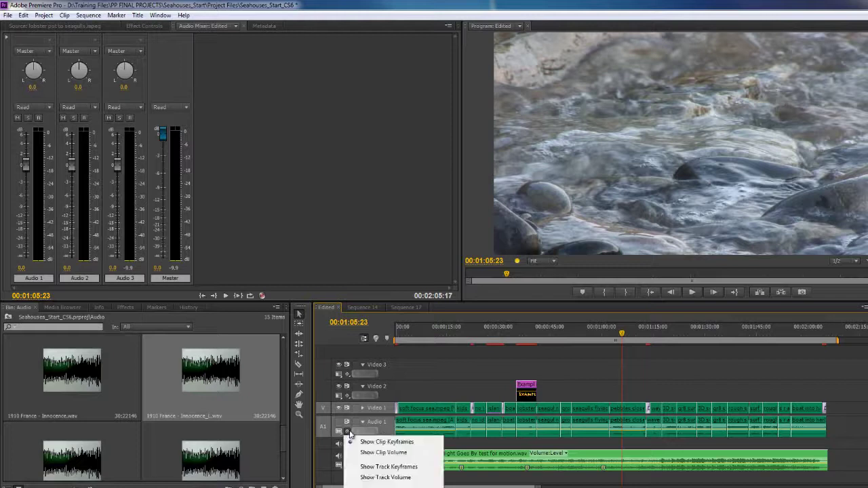
left_click(367, 452)
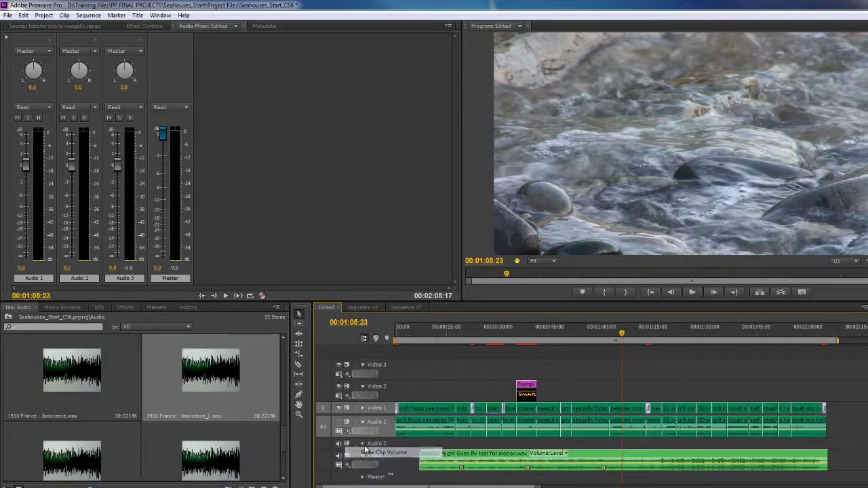
left_click(348, 433)
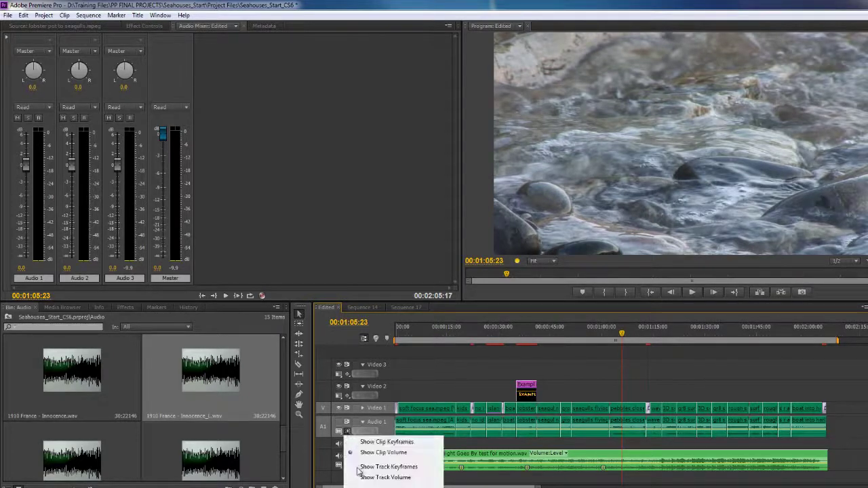
left_click(372, 479)
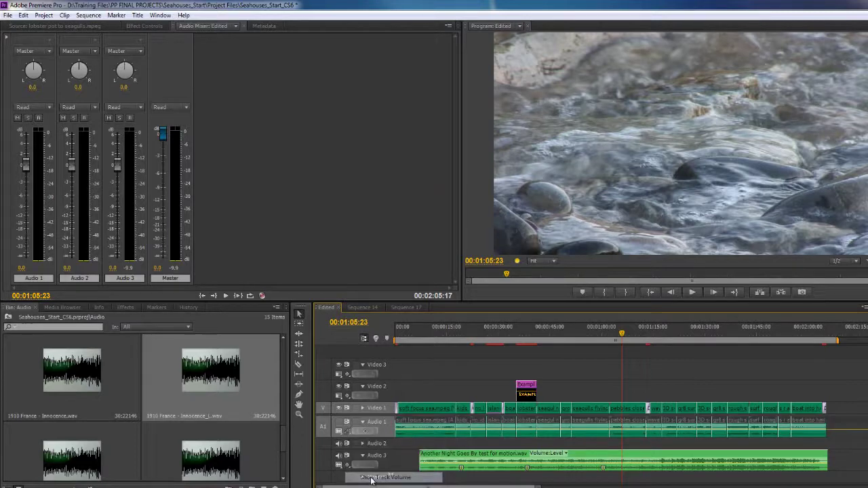